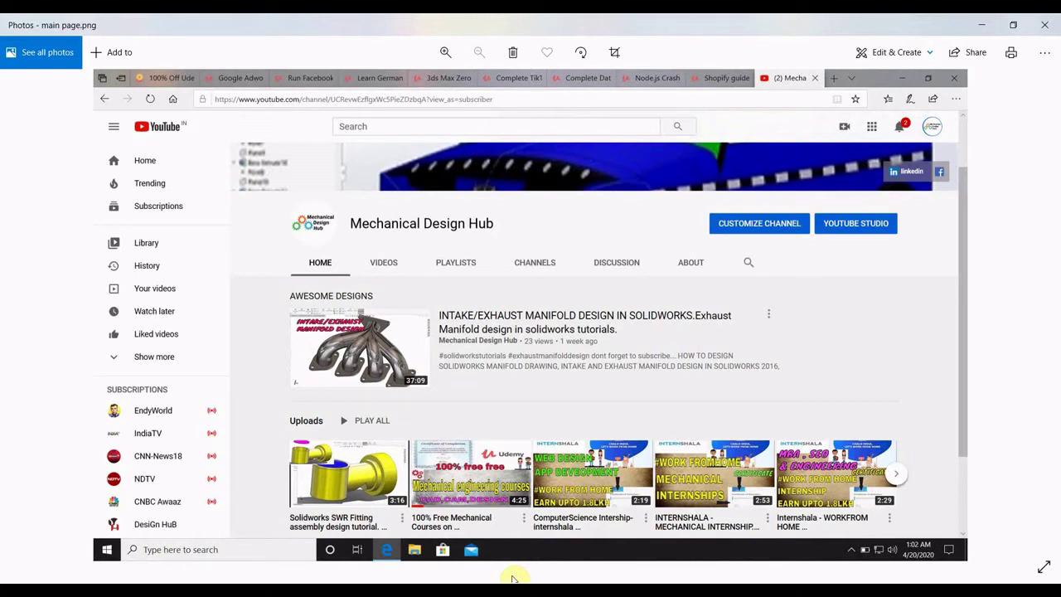
- Switch to Solid Edge with the bolt.par model and examine the bolt from several angles
left_click(983, 26)
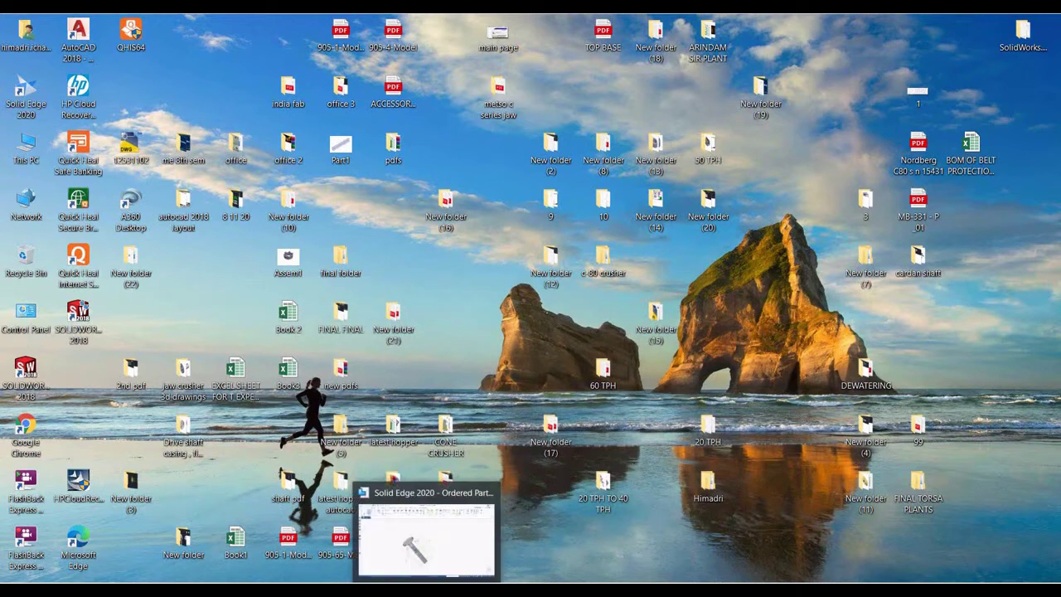
left_click(457, 545)
middle_click_drag(526, 533, 555, 515)
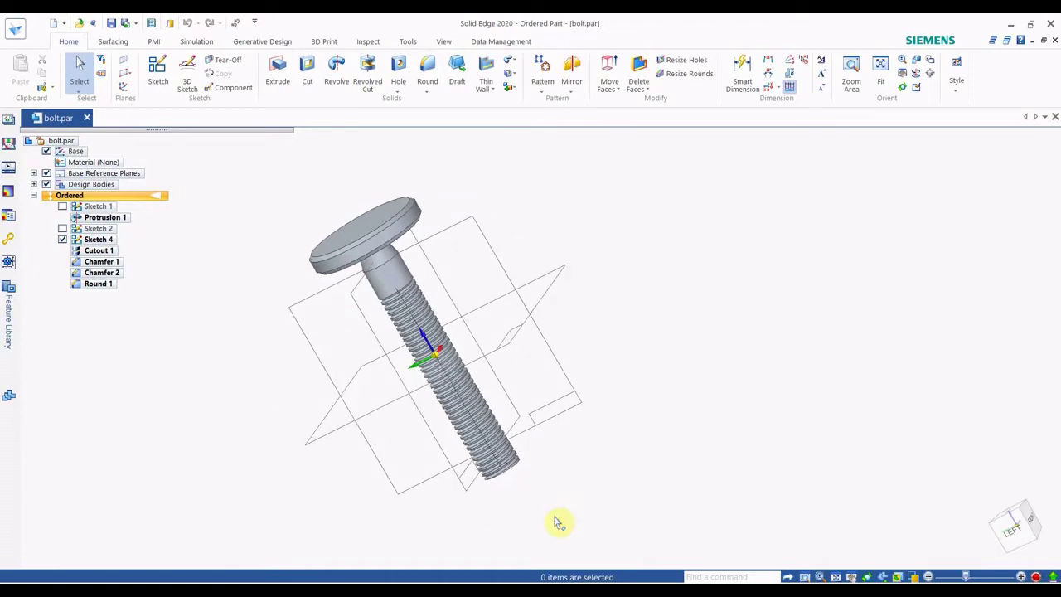
middle_click_drag(585, 424, 586, 462)
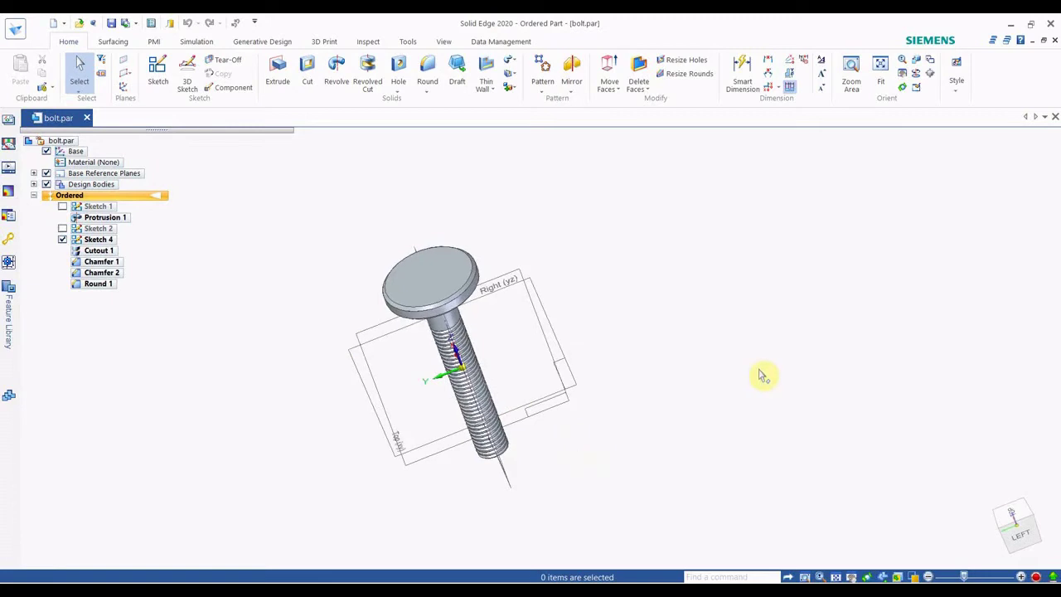
scroll(440, 365, "up", 1)
middle_click_drag(528, 427, 409, 360)
scroll(419, 315, "down", 1)
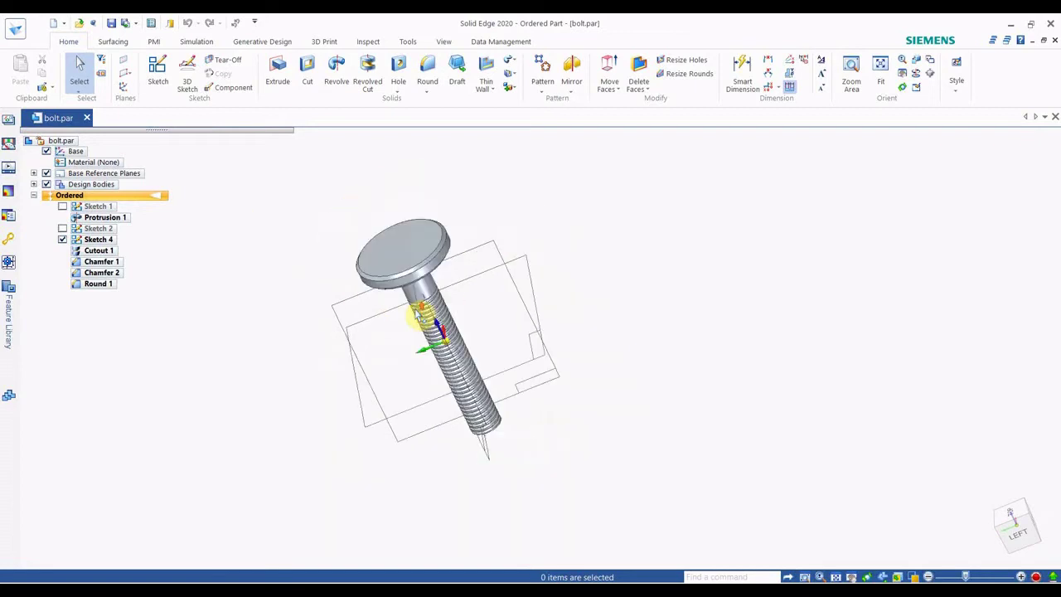
scroll(290, 261, "up", 1)
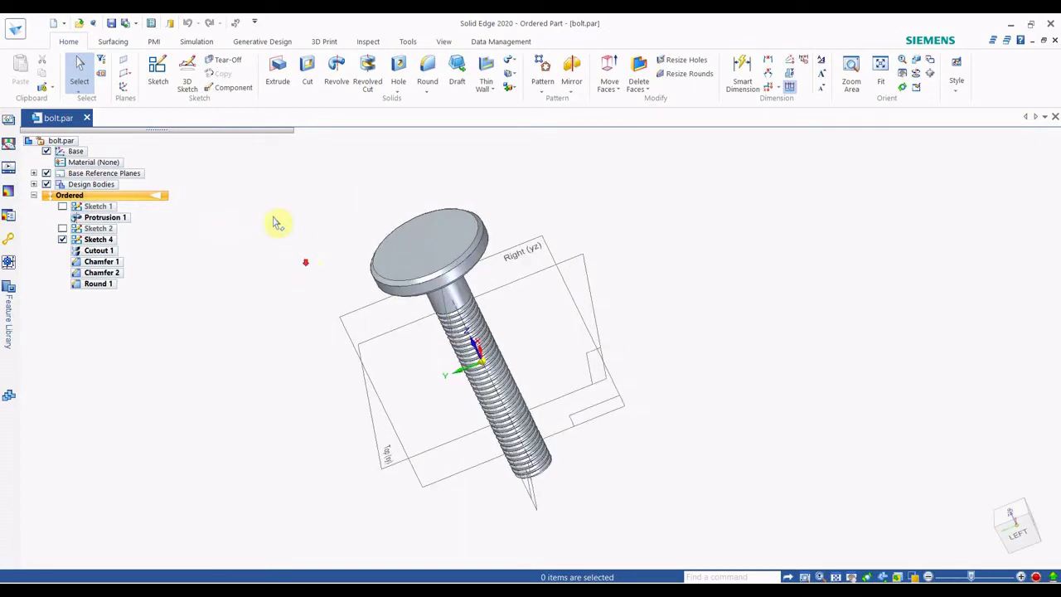
- Assign Aluminum, 1060 as the bolt's material in the simulation environment
left_click(196, 43)
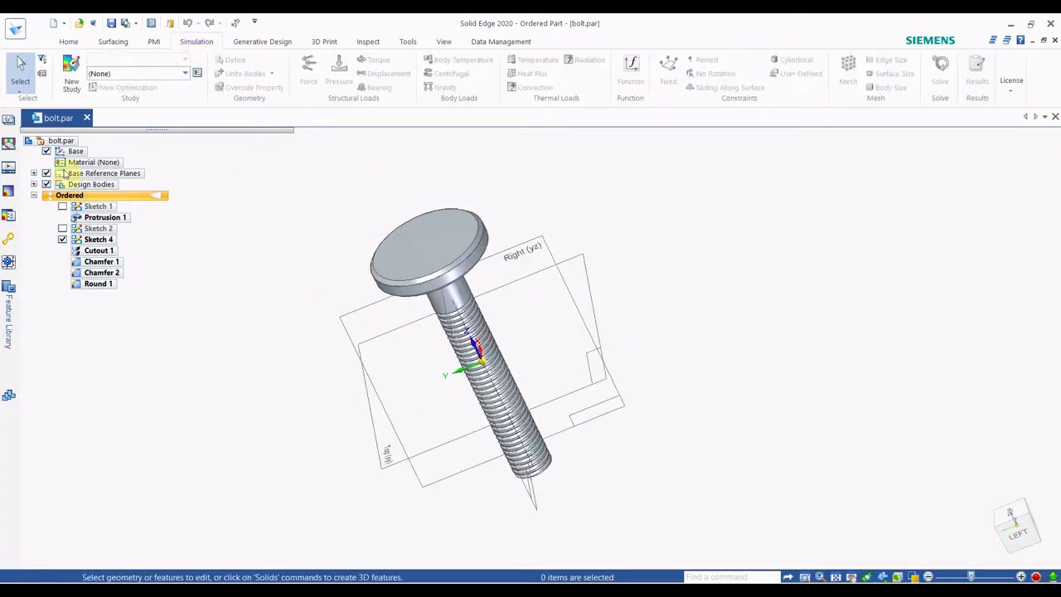
left_click(71, 76)
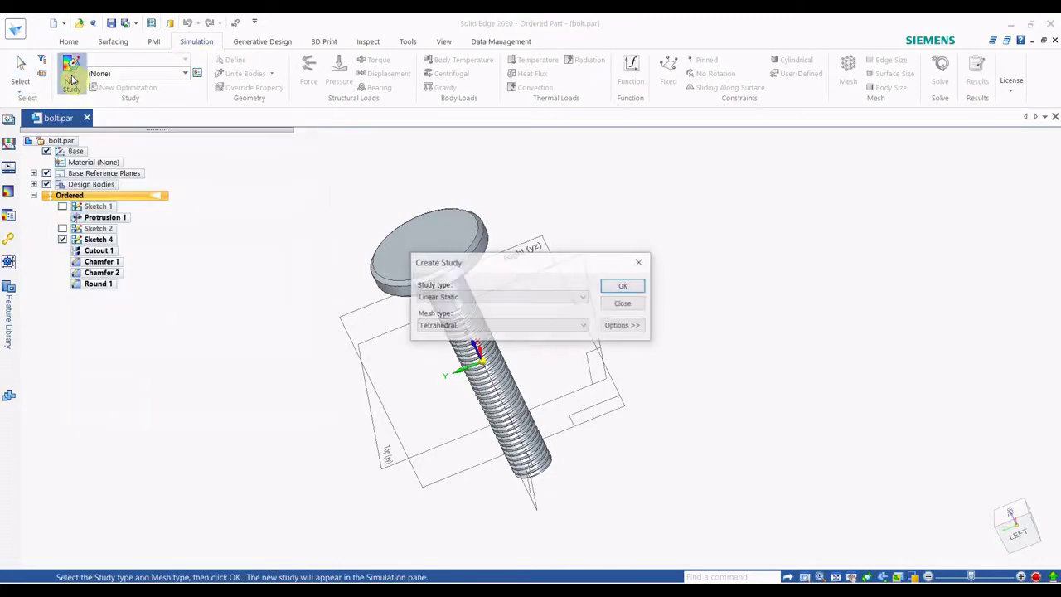
left_click(643, 264)
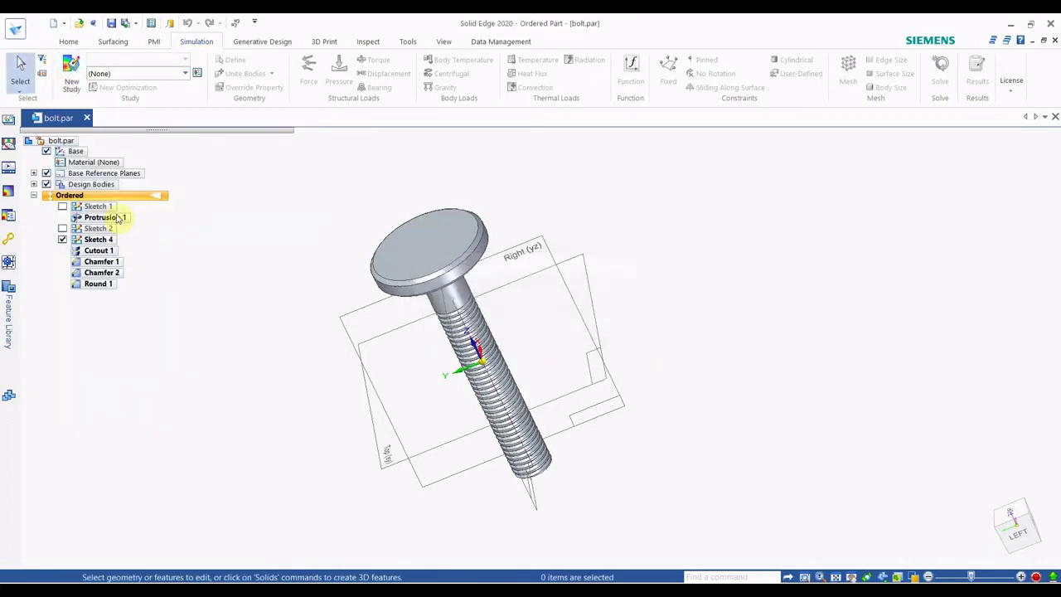
right_click(89, 164)
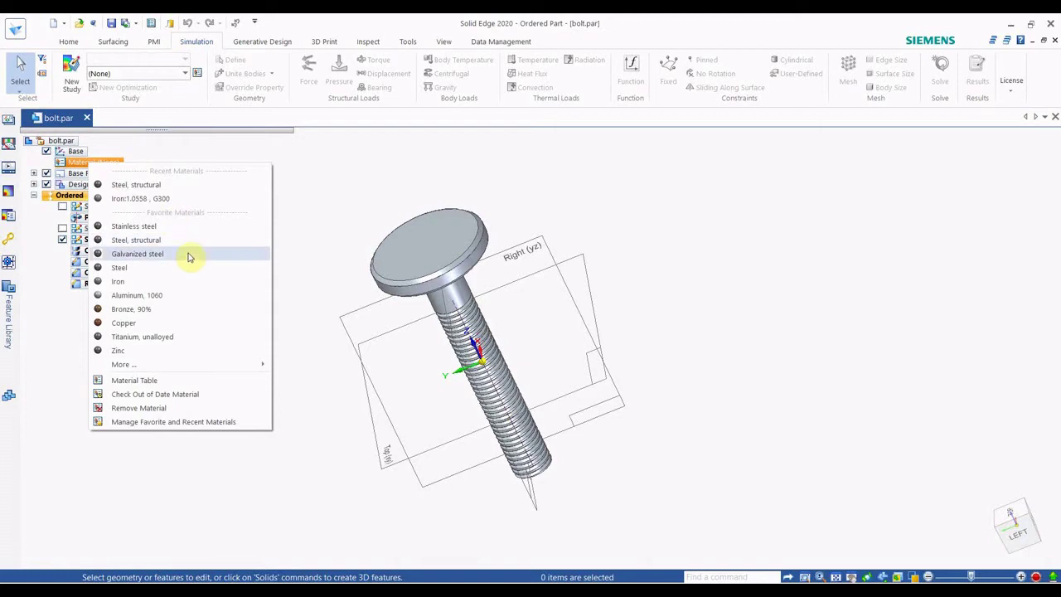
left_click(155, 296)
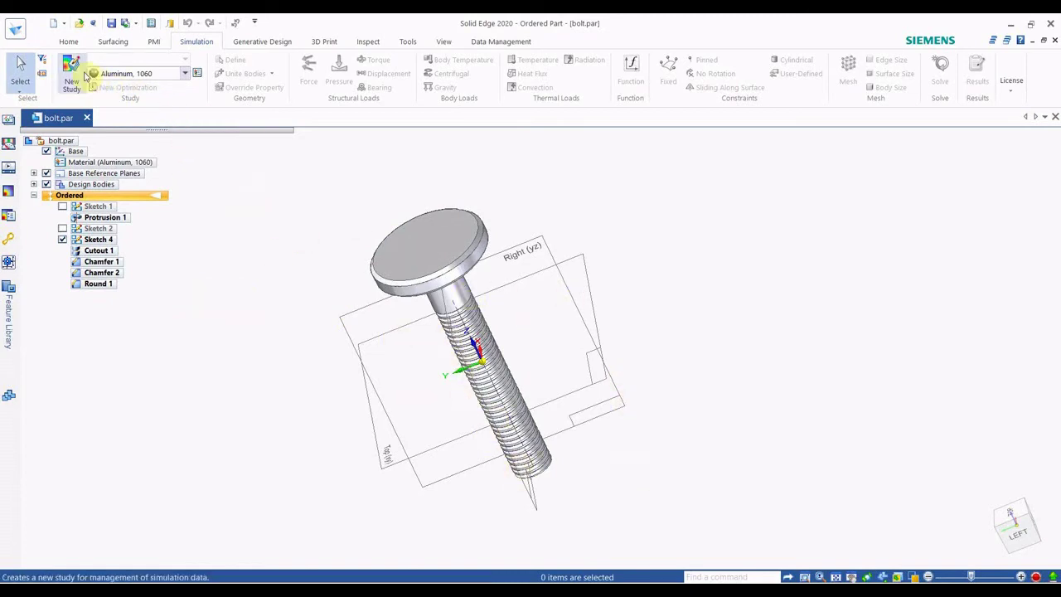
- Create a Linear Static study with a Tetrahedral mesh and open the definition of its design body
left_click(75, 72)
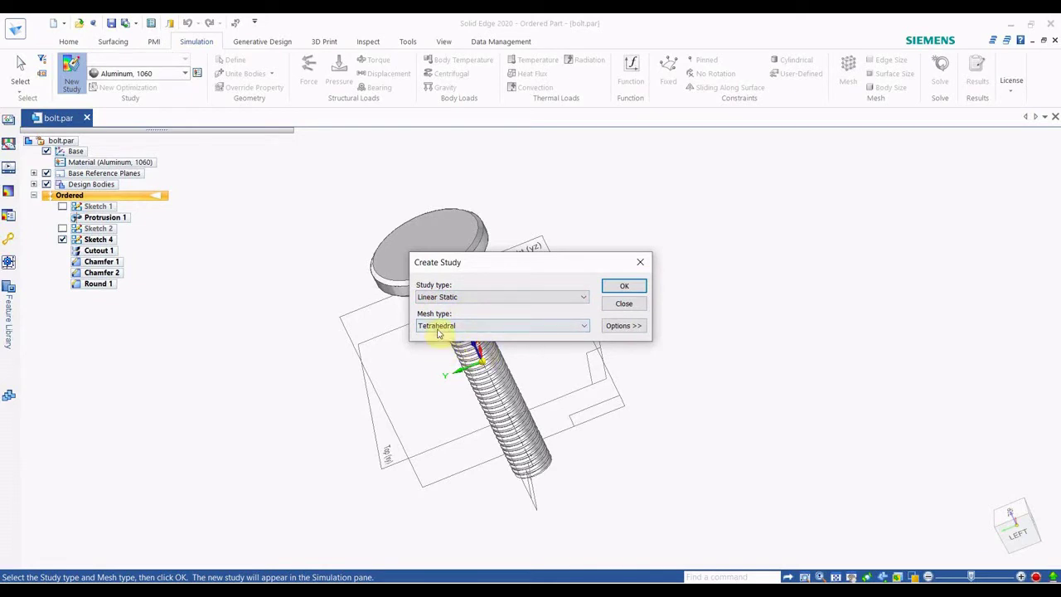
left_click(637, 285)
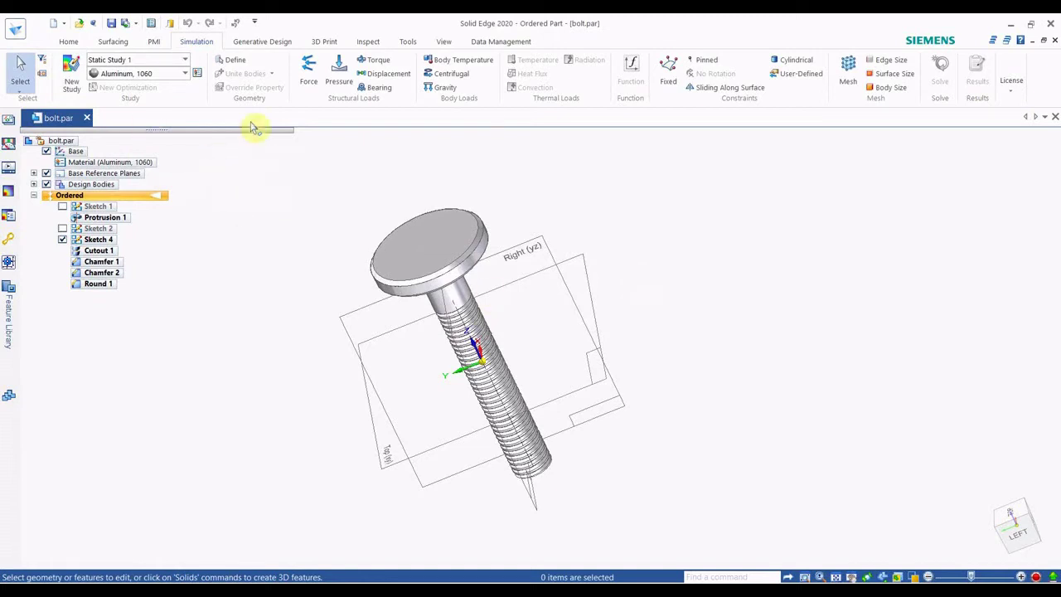
left_click(237, 64)
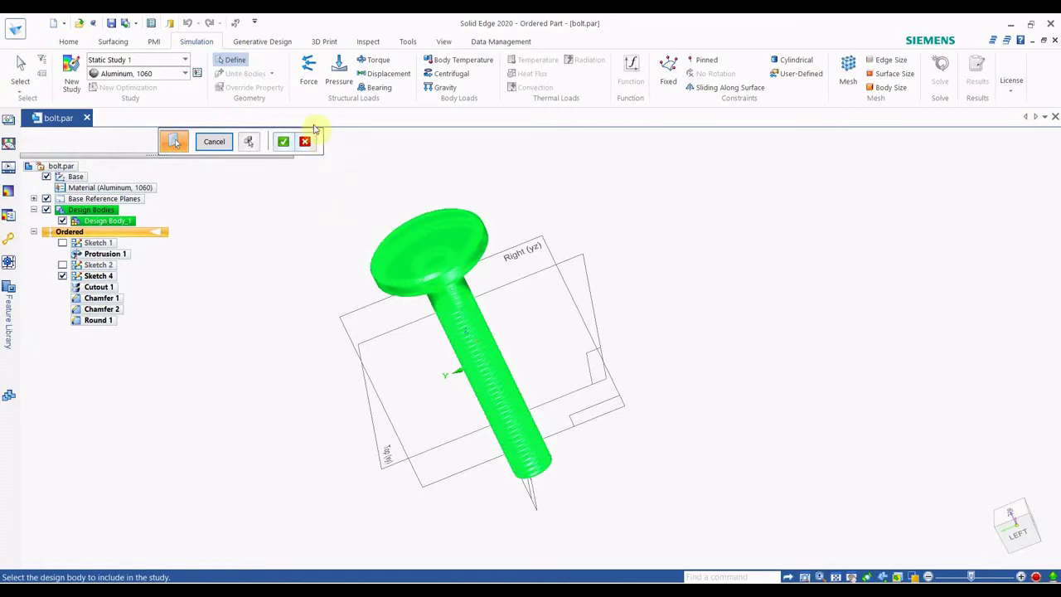
- Apply a 20000 mN force to the flat outer face of the bolt head, flipped to push into the head
left_click(314, 82)
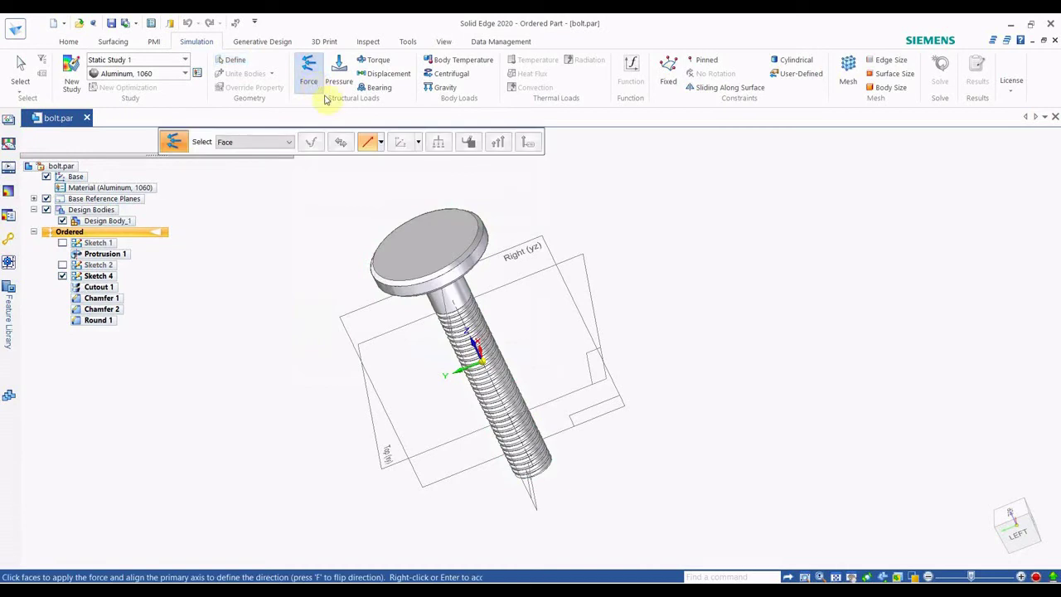
left_click(441, 255)
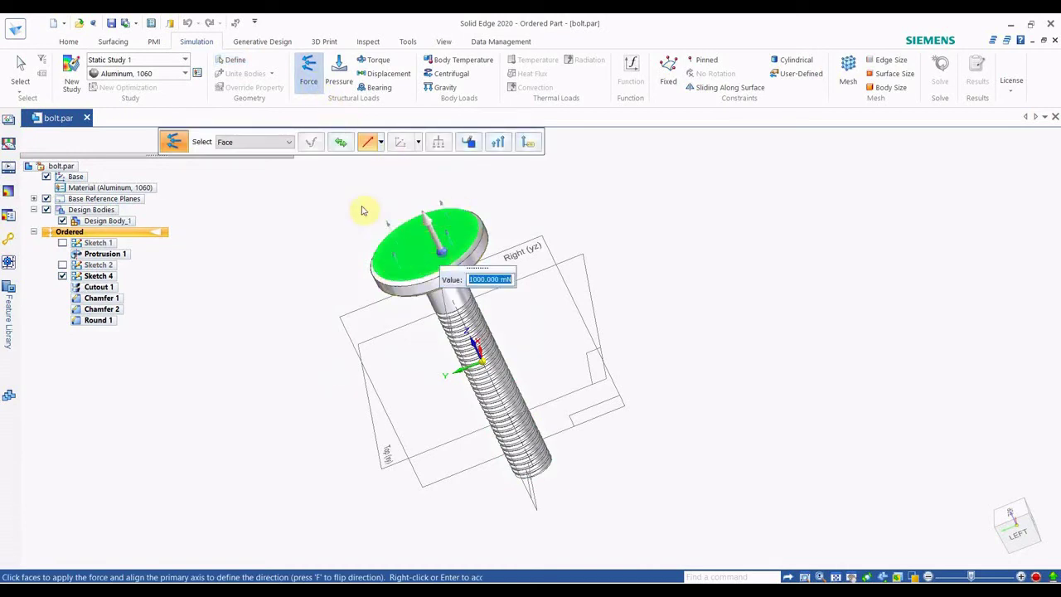
left_click(340, 141)
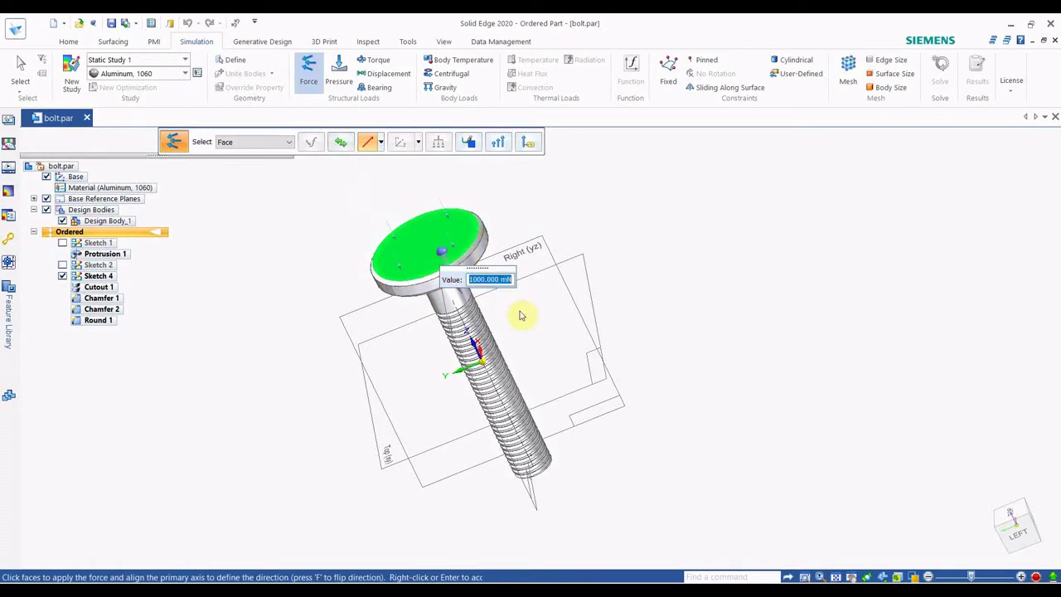
type("20000")
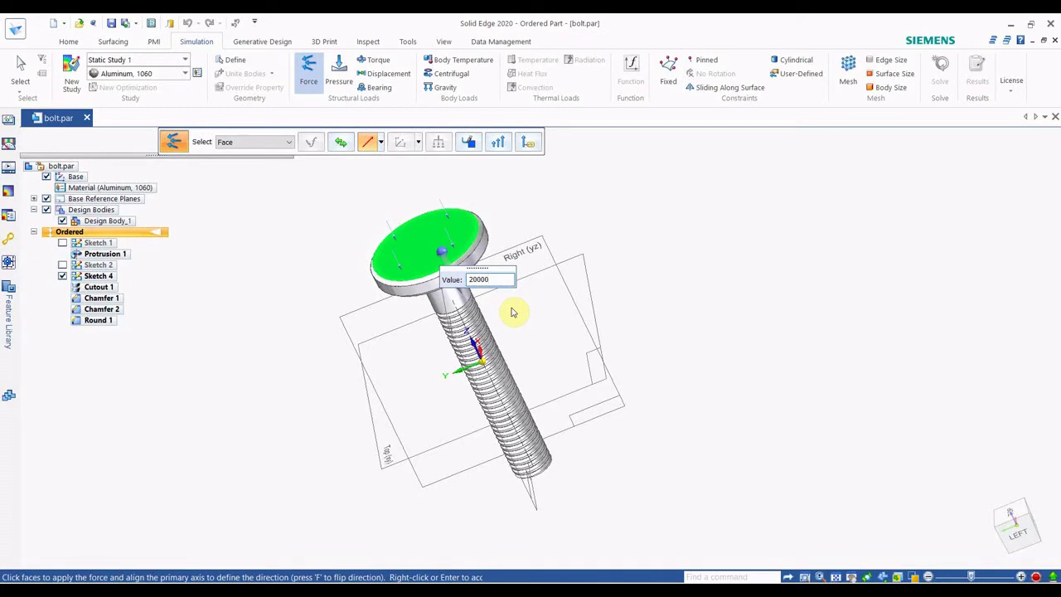
right_click(676, 317)
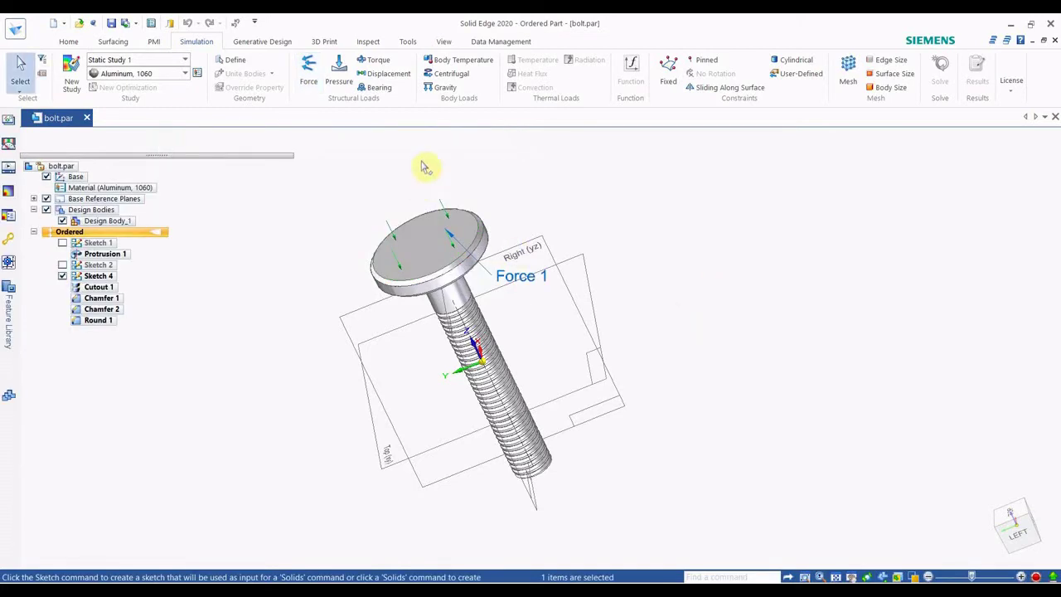
- Apply a body temperature load to the bolt
left_click(477, 65)
right_click(478, 65)
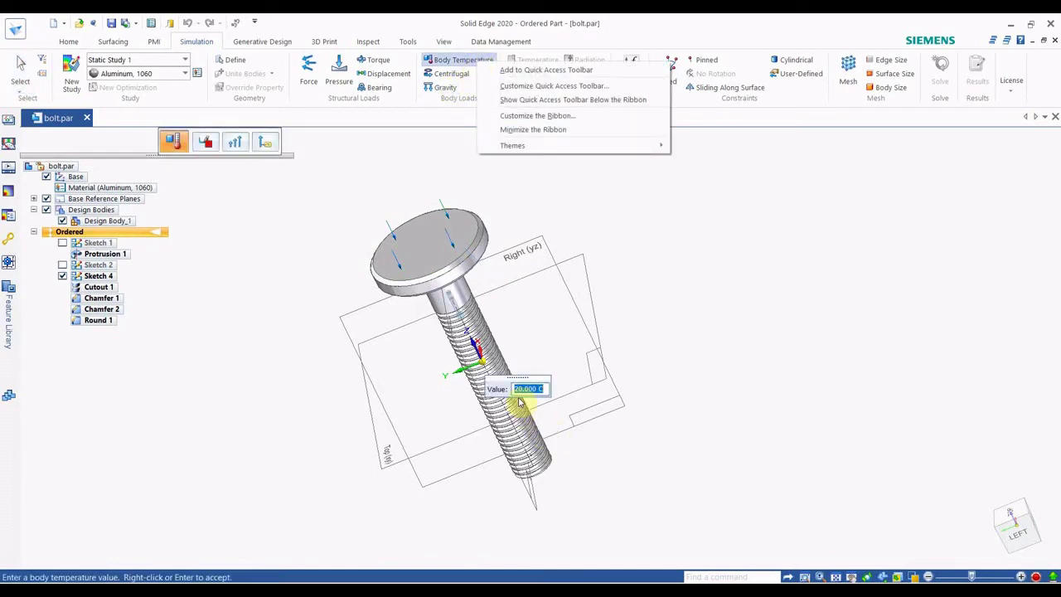
left_click(643, 394)
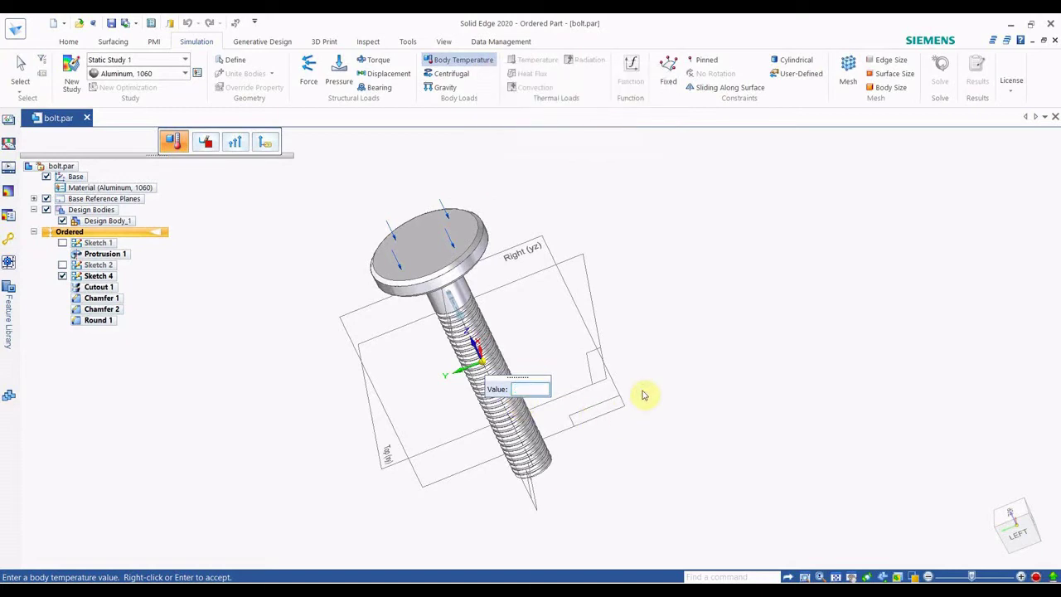
right_click(644, 395)
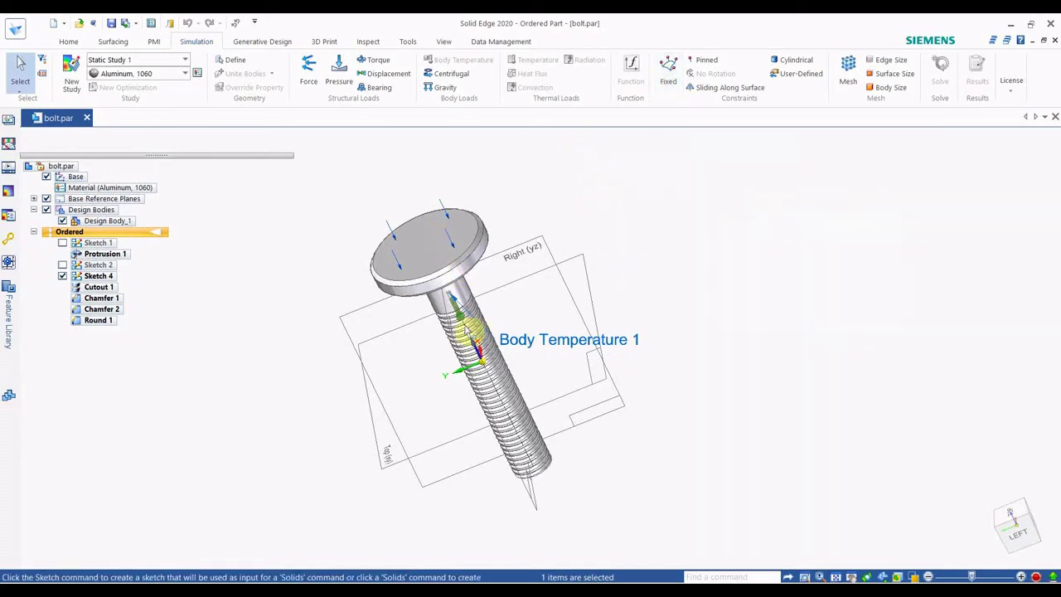
- Add a fixed constraint to the flat end face of the threaded shank
left_click(668, 71)
scroll(572, 470, "up", 3)
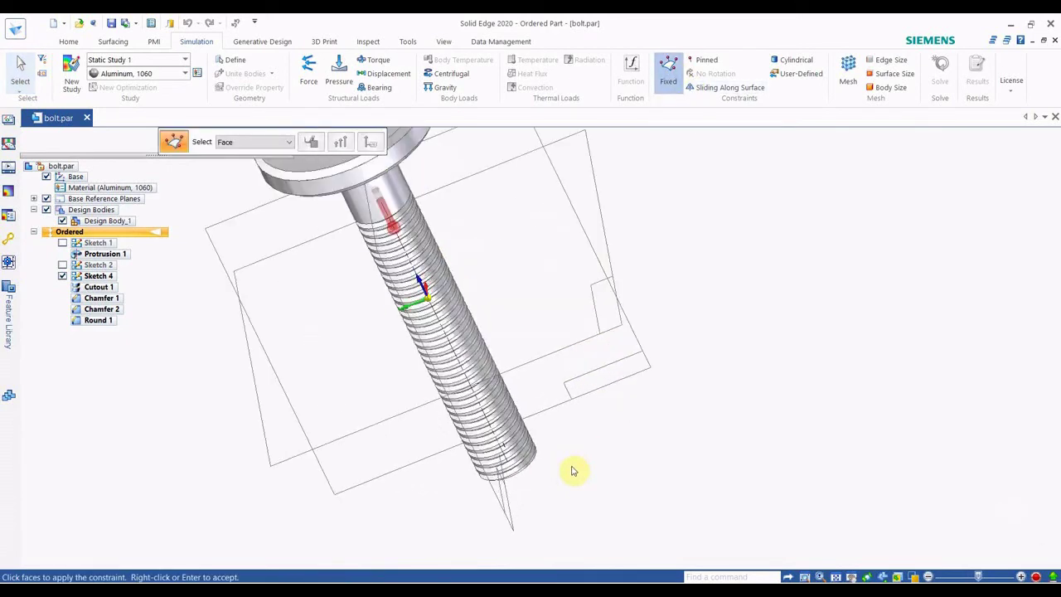
middle_click_drag(572, 471, 539, 350)
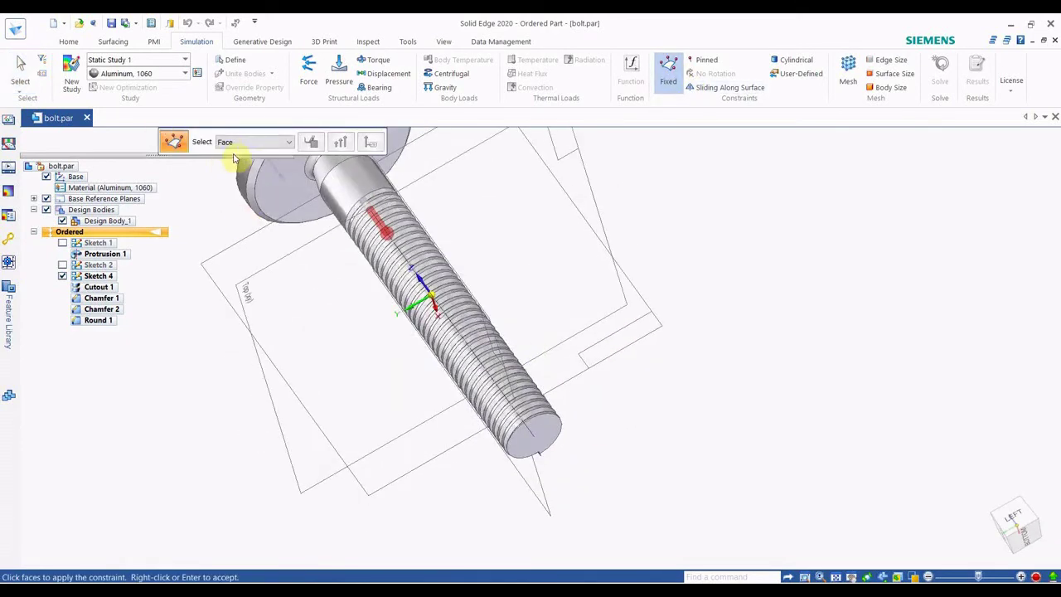
left_click(535, 443)
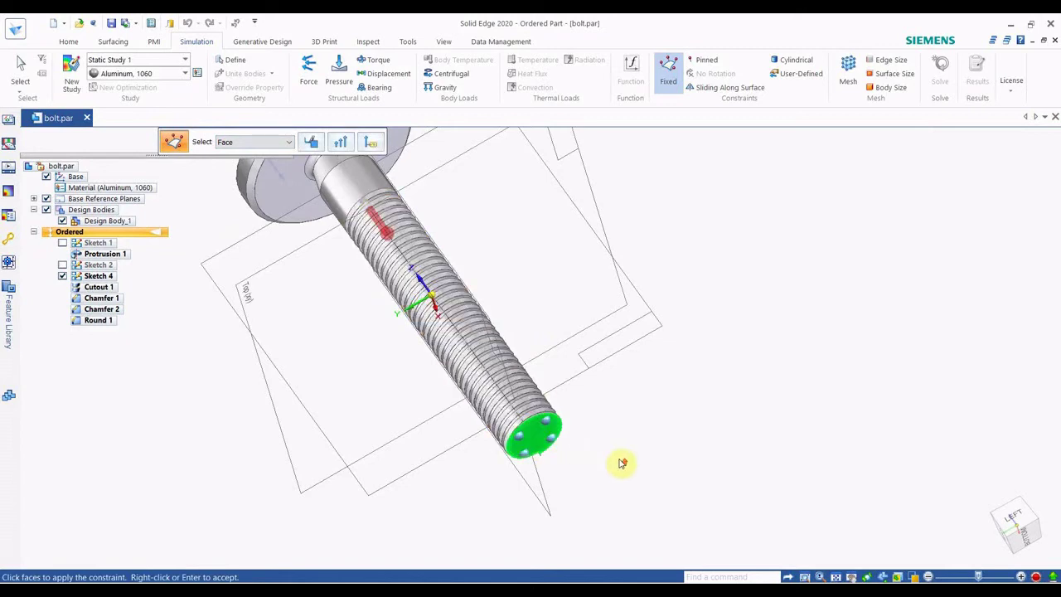
scroll(663, 456, "down", 5)
middle_click_drag(680, 453, 717, 526)
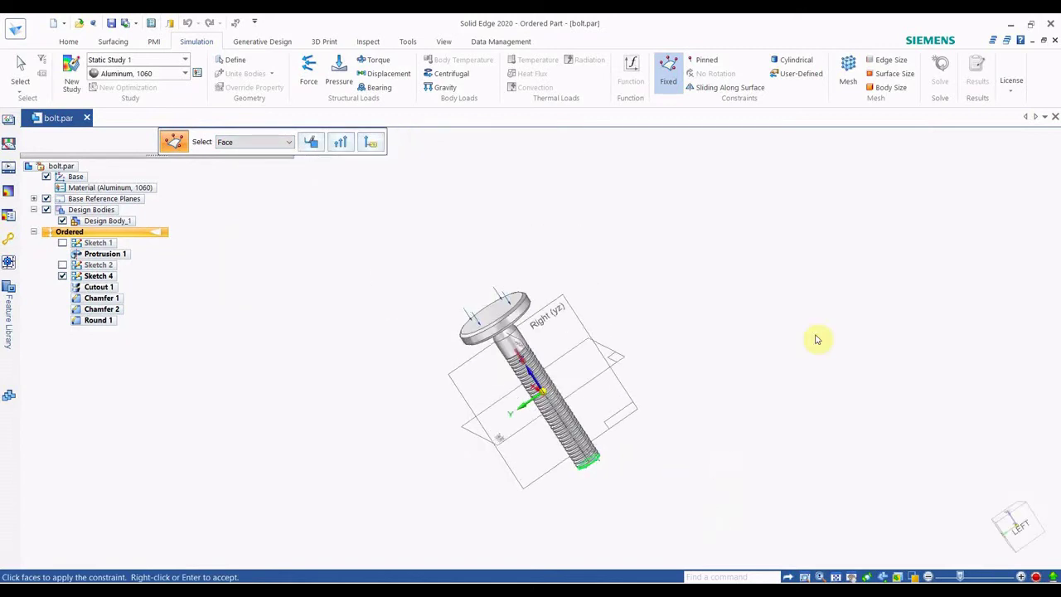
- Generate the bolt's tetrahedral mesh with a subjective mesh size of 7.95 mm
left_click(848, 71)
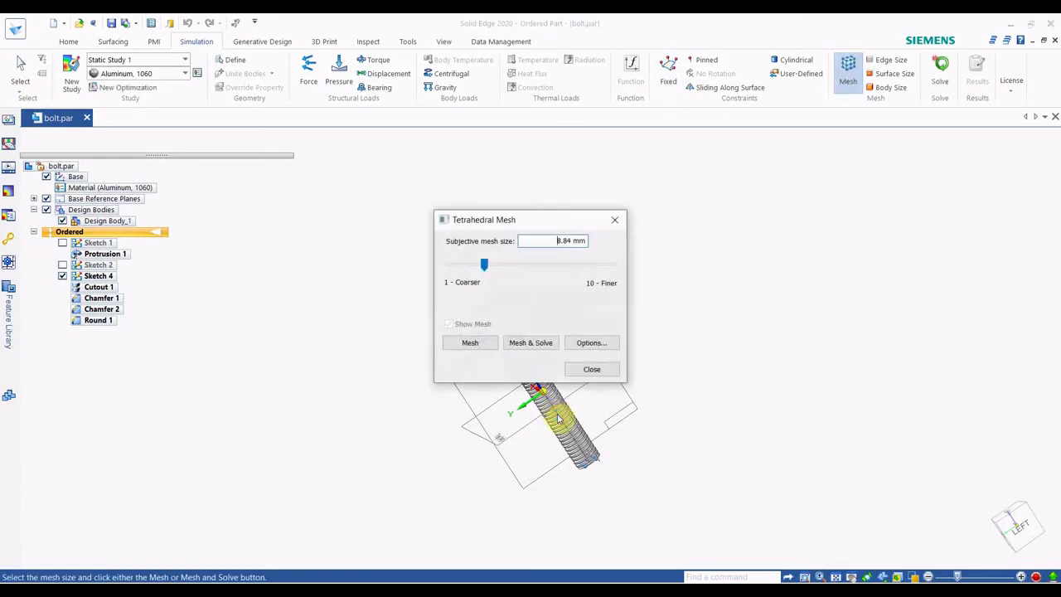
left_click_drag(493, 268, 498, 266)
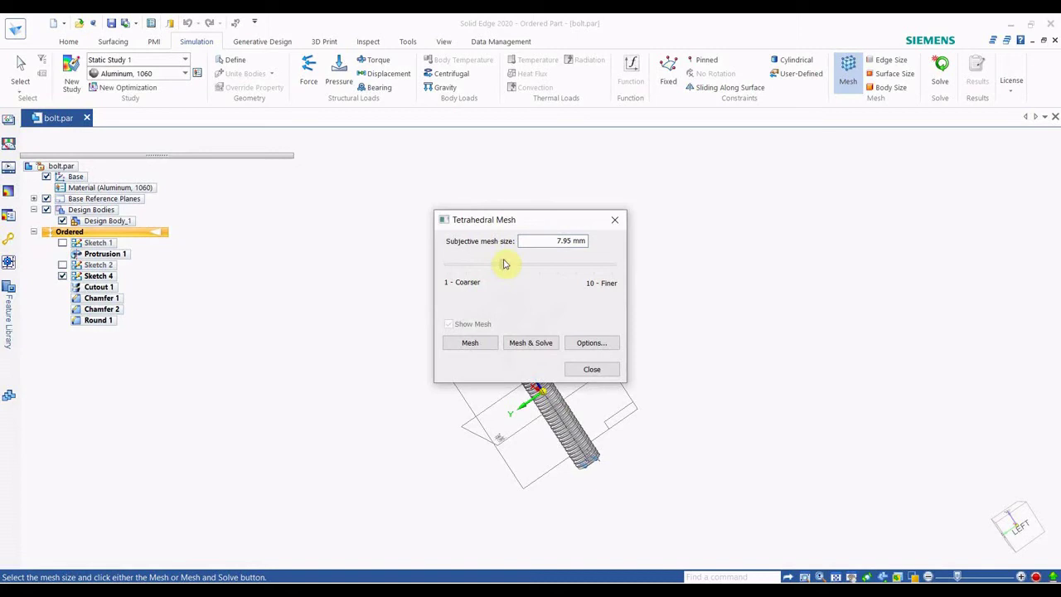
left_click_drag(509, 270, 503, 273)
left_click(476, 348)
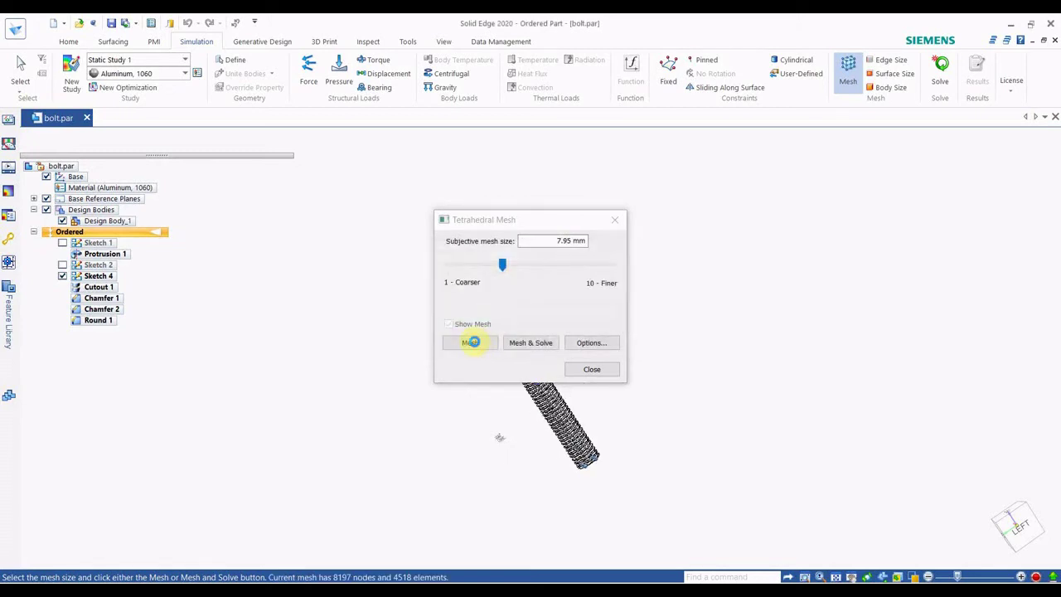
left_click(590, 370)
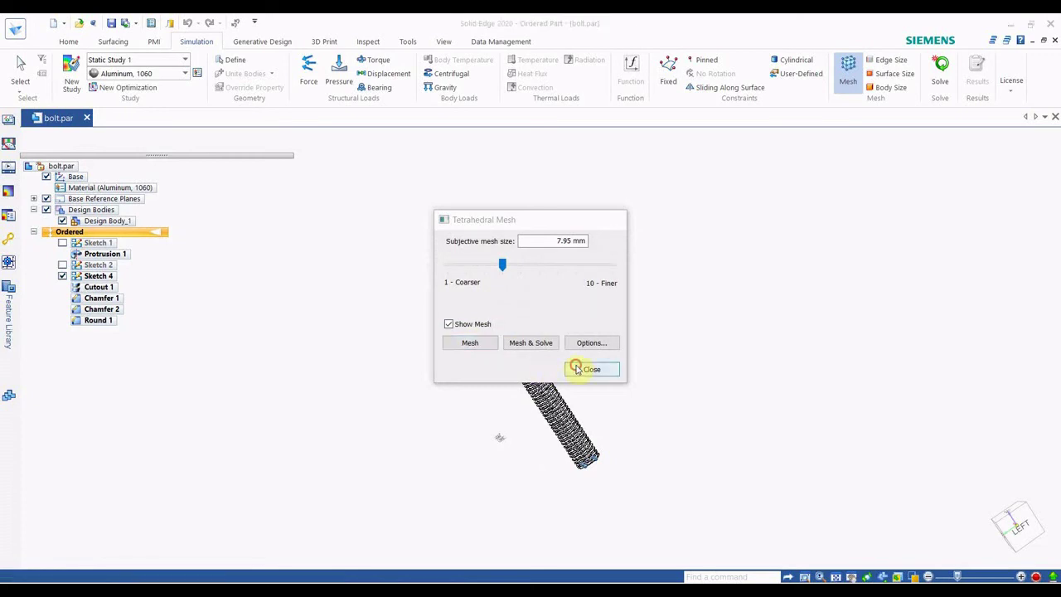
- Solve the static study of the meshed bolt
middle_click_drag(576, 464, 658, 492)
scroll(658, 493, "down", 2)
left_click(939, 81)
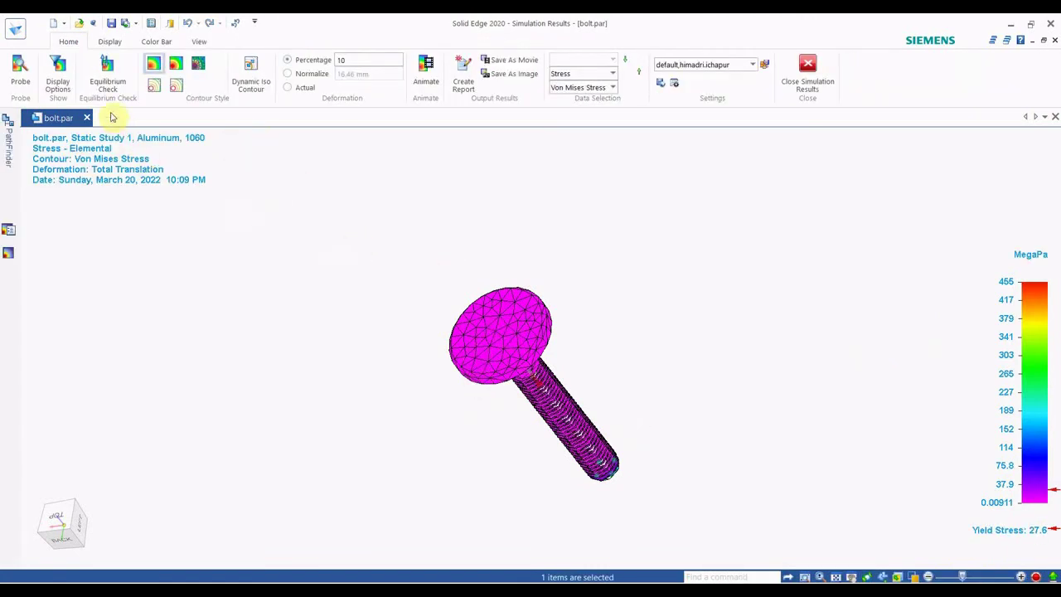
- Review the display options and the primary display settings of the stress results
left_click(54, 79)
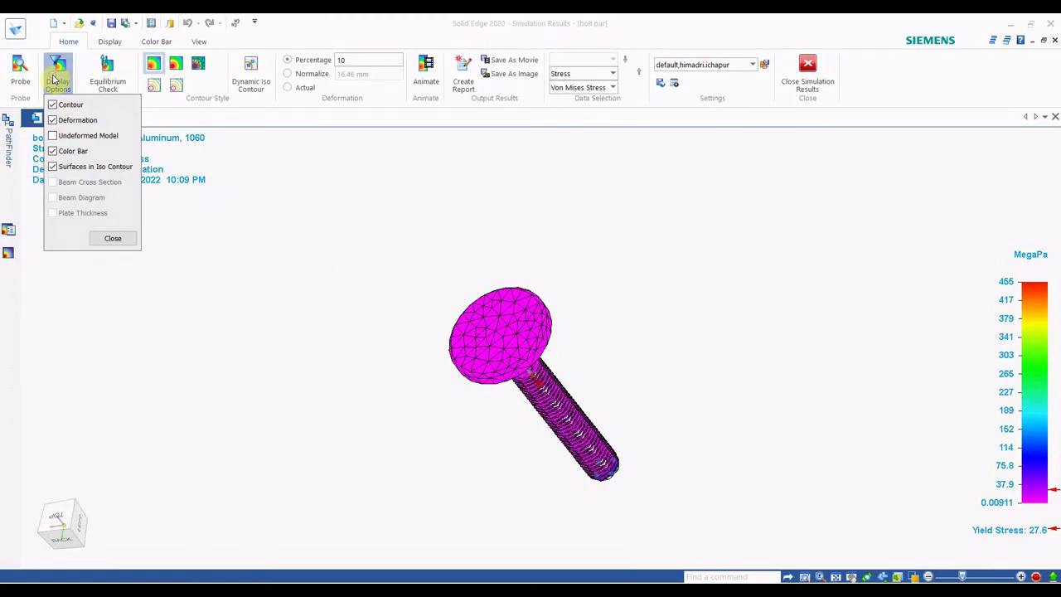
left_click(112, 238)
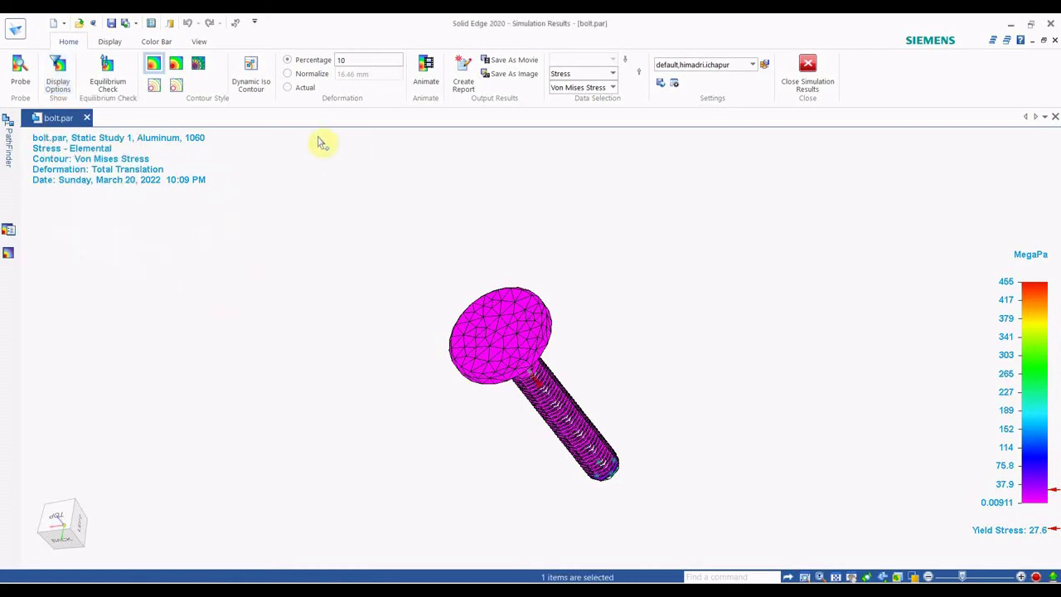
left_click(106, 42)
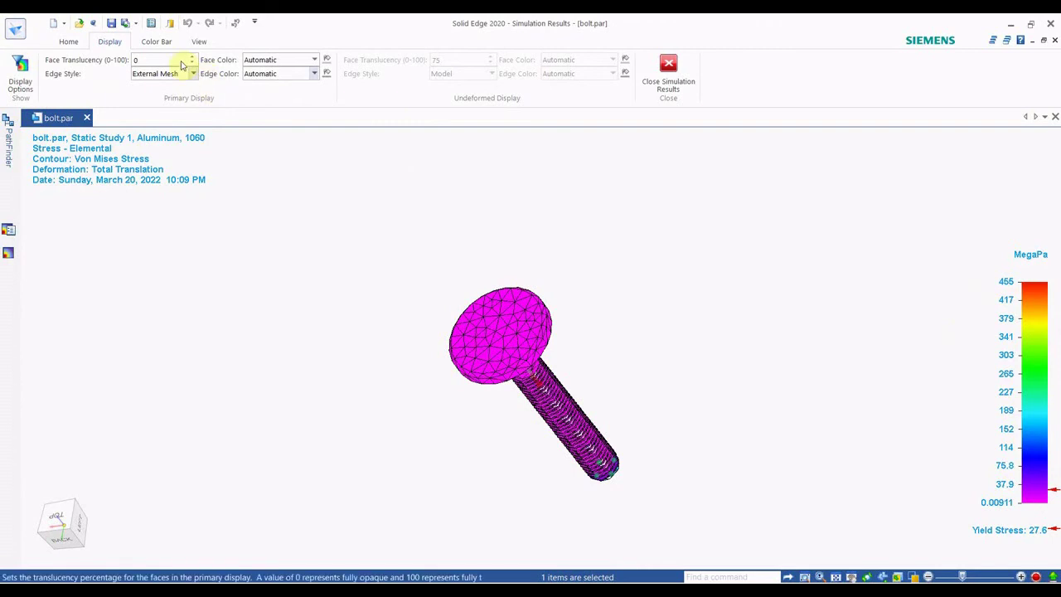
- Show the minimum and maximum value markers on the Von Mises stress plot
left_click(156, 41)
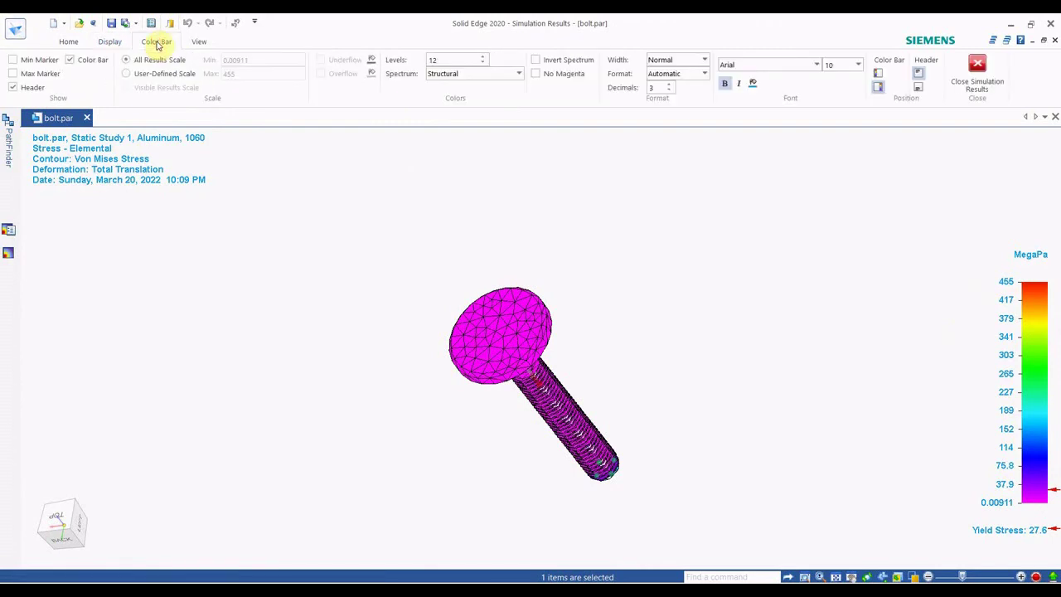
left_click(14, 60)
left_click(13, 74)
scroll(693, 416, "down", 2)
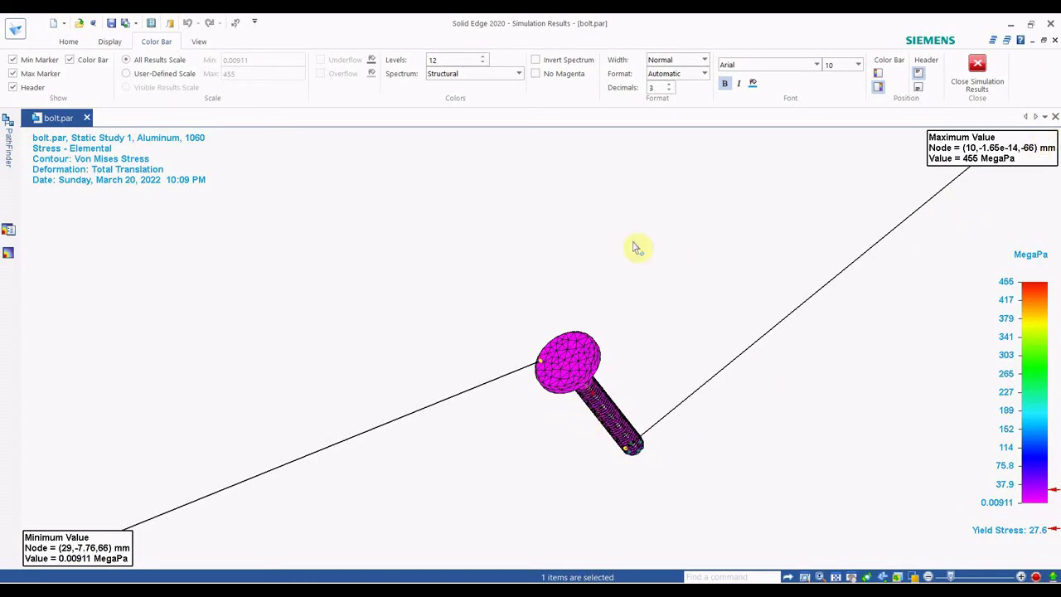
- Hide the maximum value marker and the header on the Von Mises stress plot
left_click(13, 74)
left_click(11, 88)
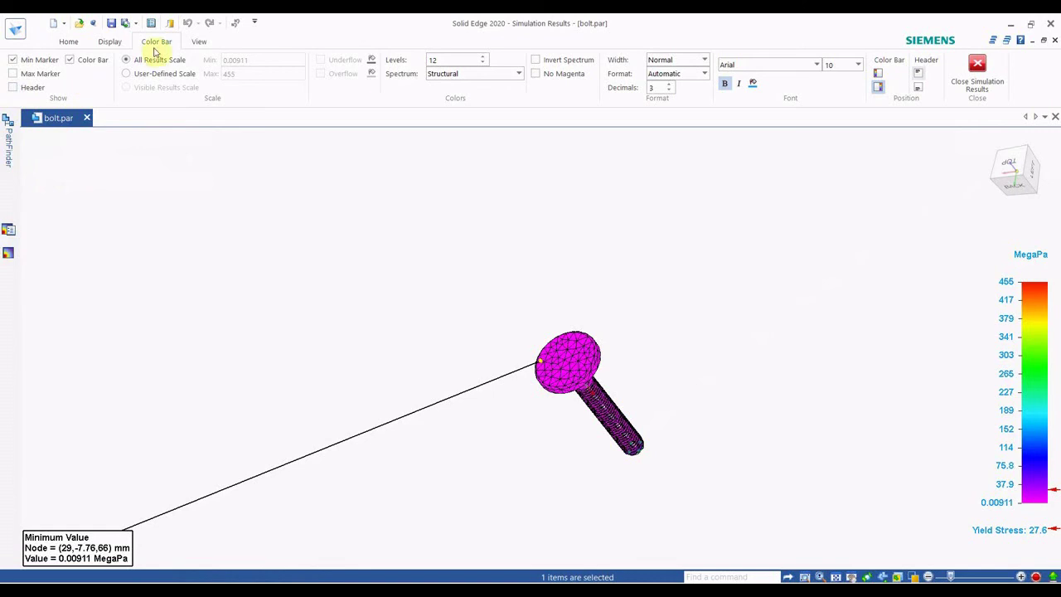
left_click(197, 42)
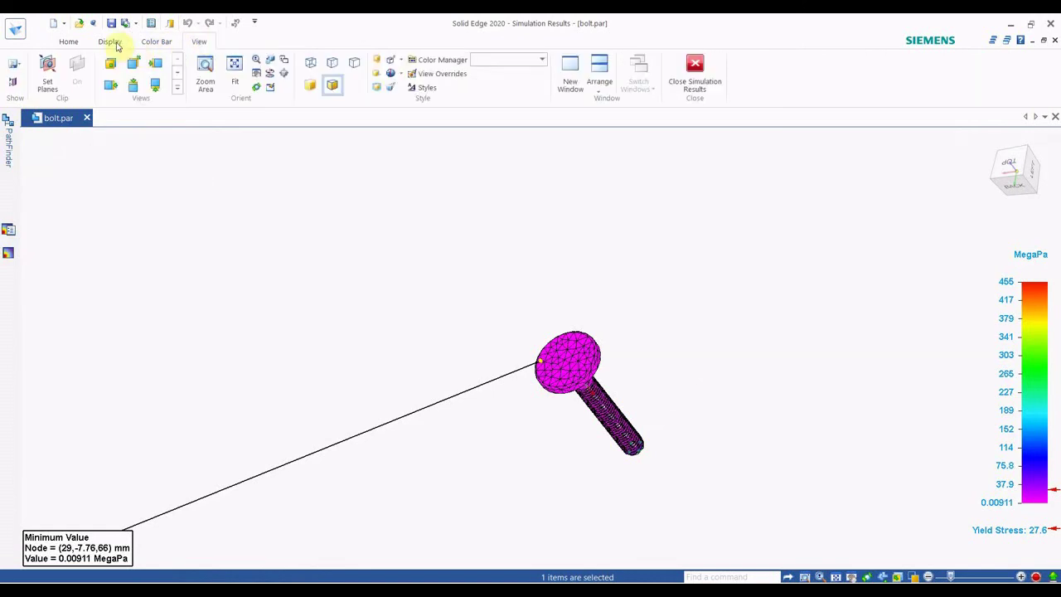
- Animate the bolt's deformation under the Von Mises stress results and inspect it from the side
left_click(78, 43)
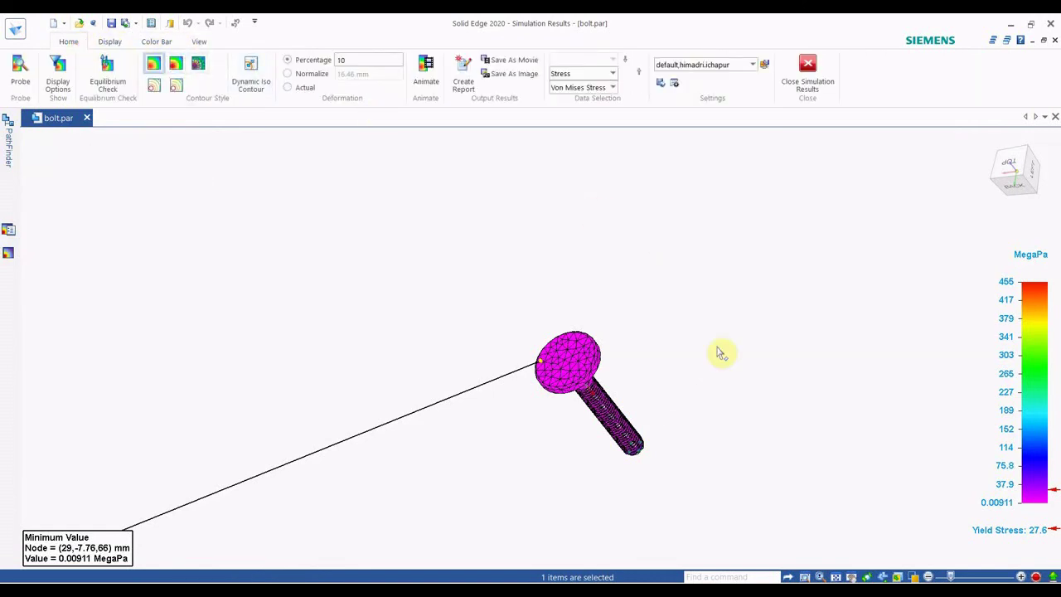
scroll(655, 457, "up", 5)
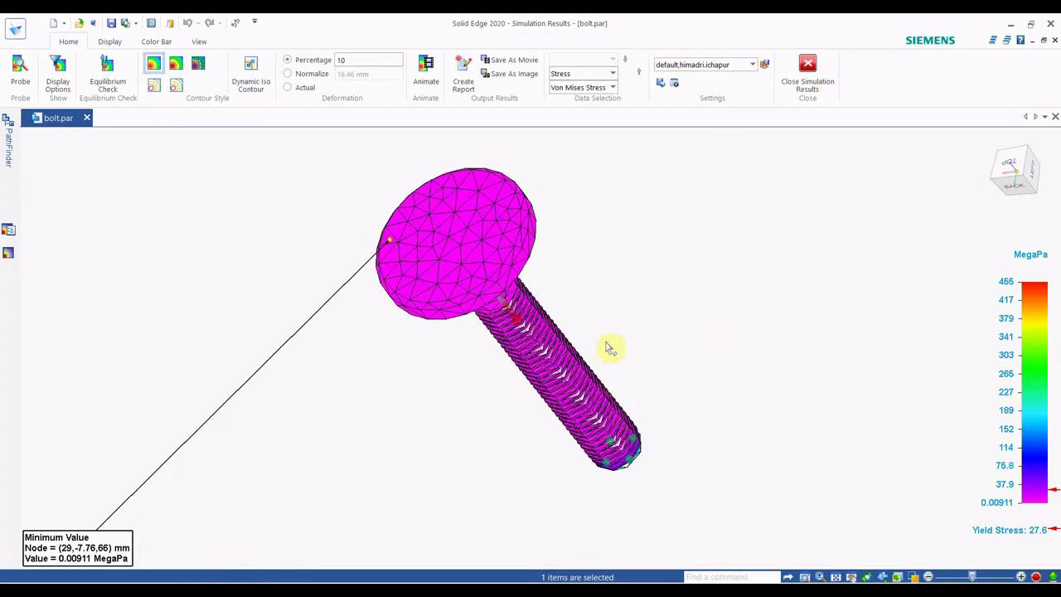
left_click(427, 75)
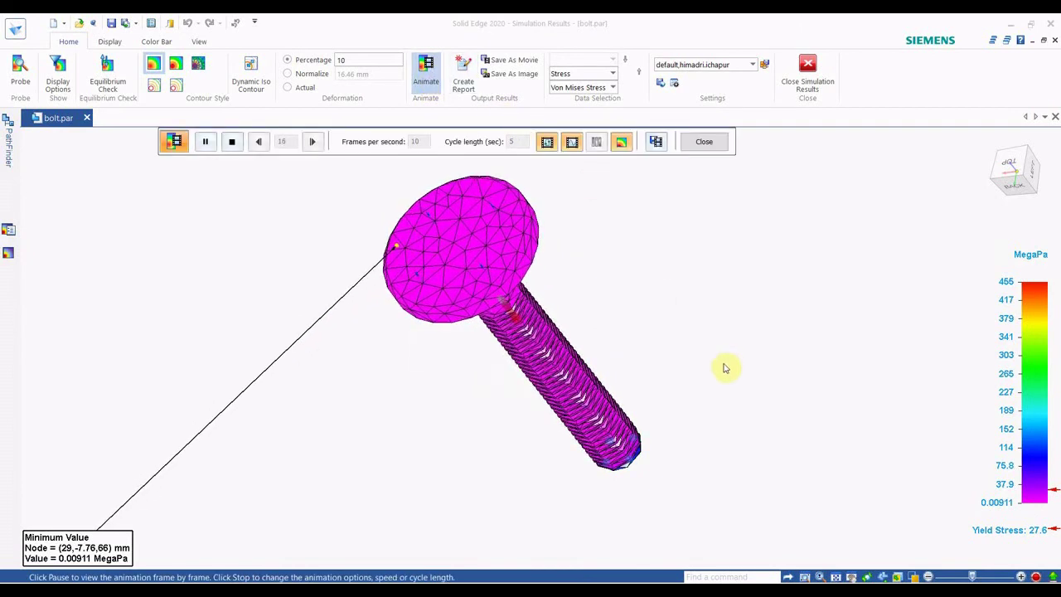
mouse_move(714, 447)
middle_mouse_down()
mouse_move(701, 443)
mouse_move(672, 383)
mouse_move(643, 394)
mouse_move(608, 442)
mouse_move(729, 454)
middle_mouse_up()
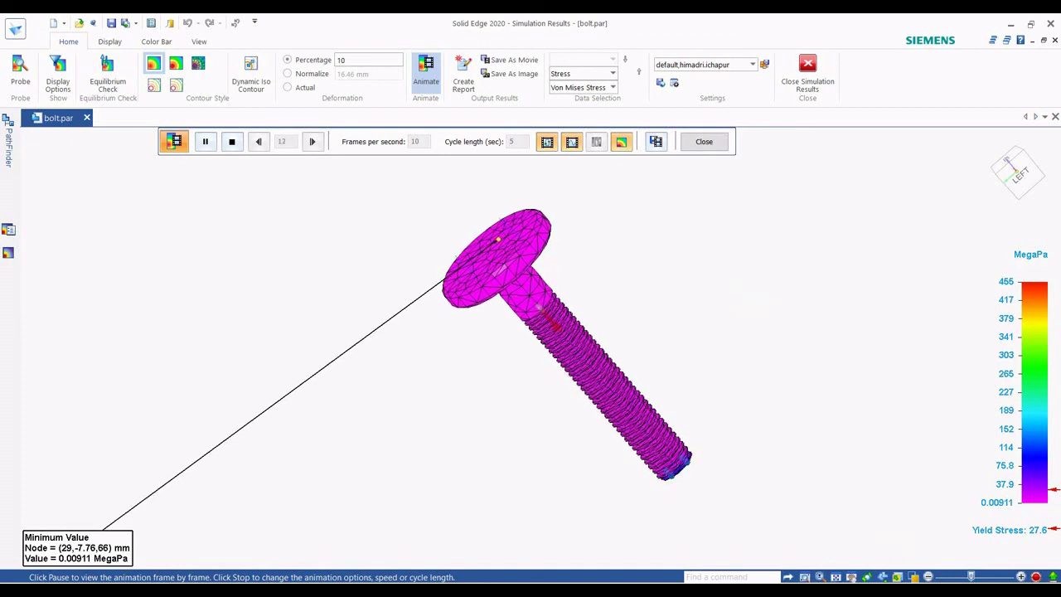
left_click(899, 589)
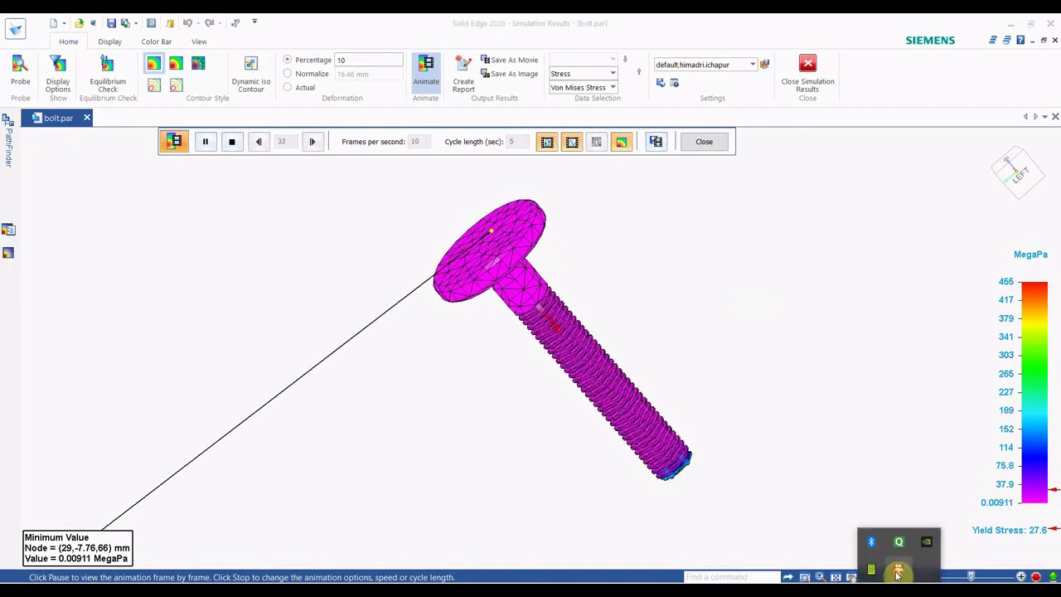